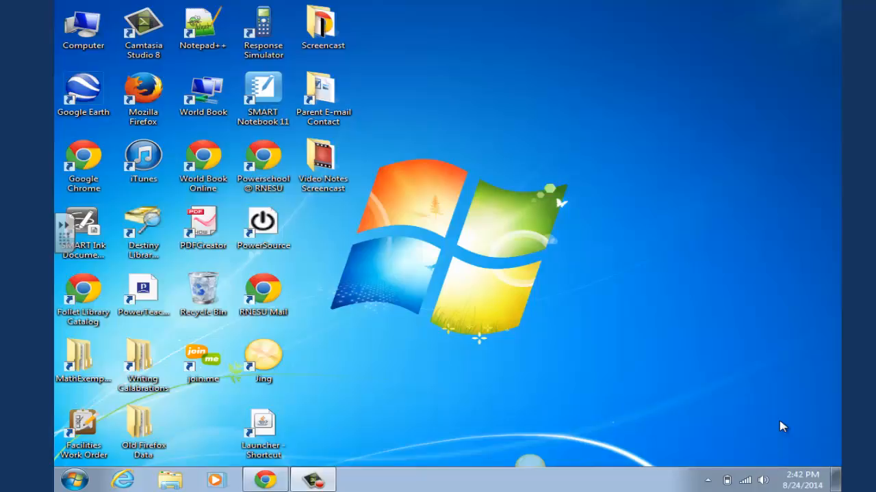
- Switch to Chrome and open drive.google.com in a new browser tab
{"action": "left_click", "coordinate": [265, 481]}
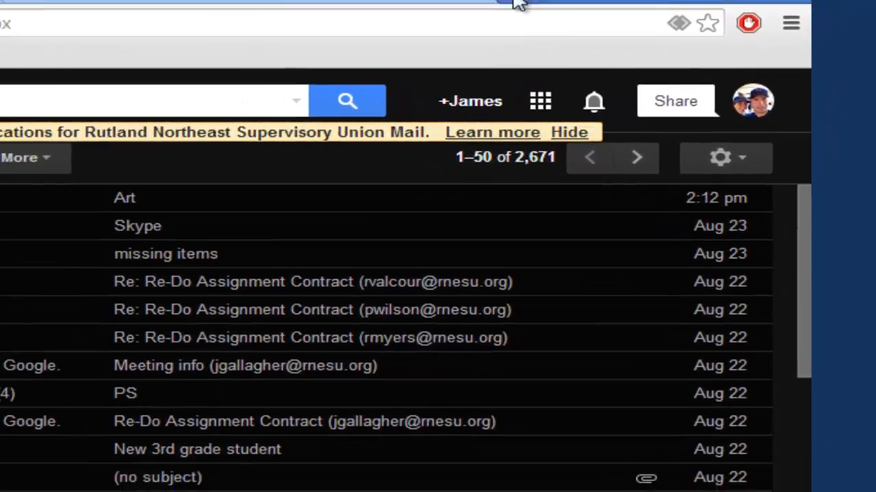
{"action": "left_click", "coordinate": [540, 100]}
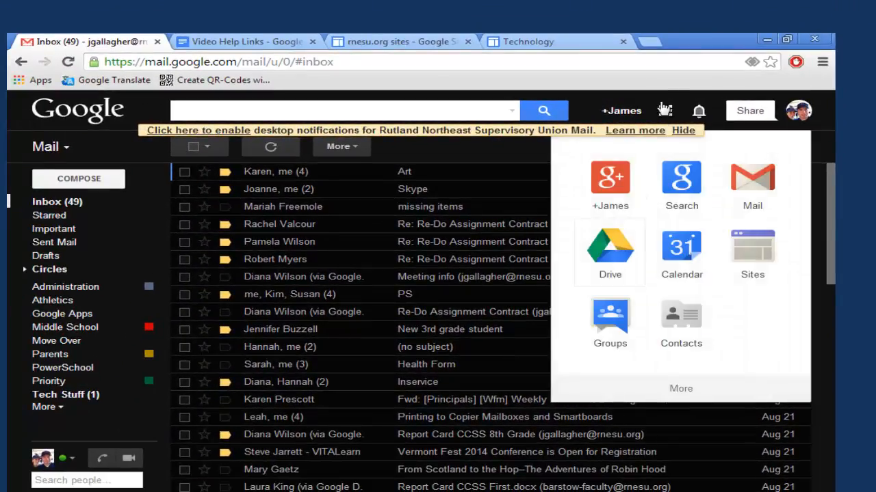
{"action": "left_click", "coordinate": [650, 41]}
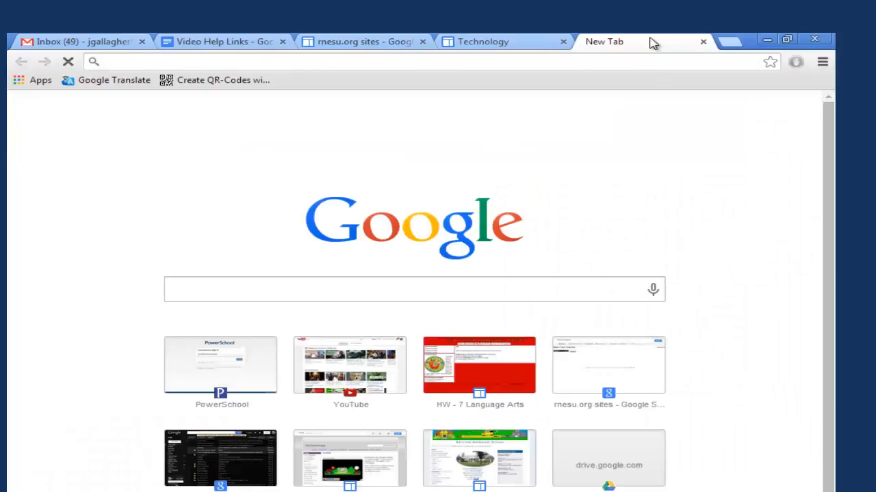
{"action": "type", "text": "dri"}
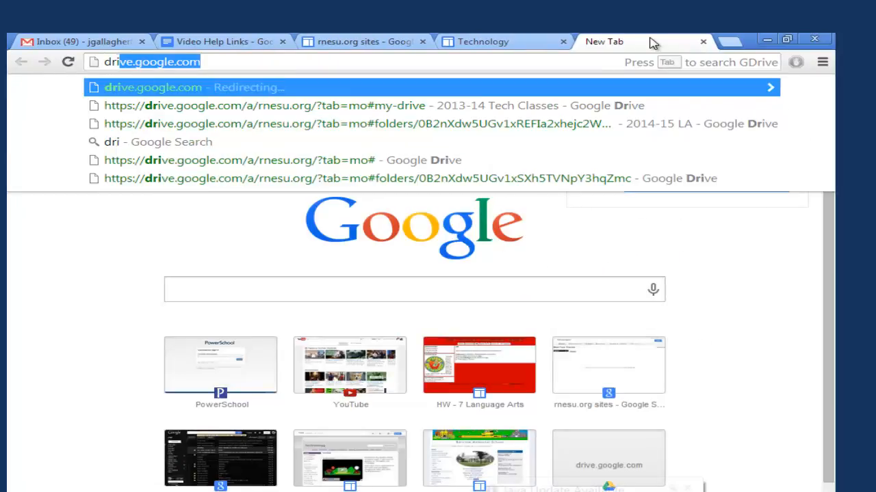
{"action": "type", "text": "ve.g"}
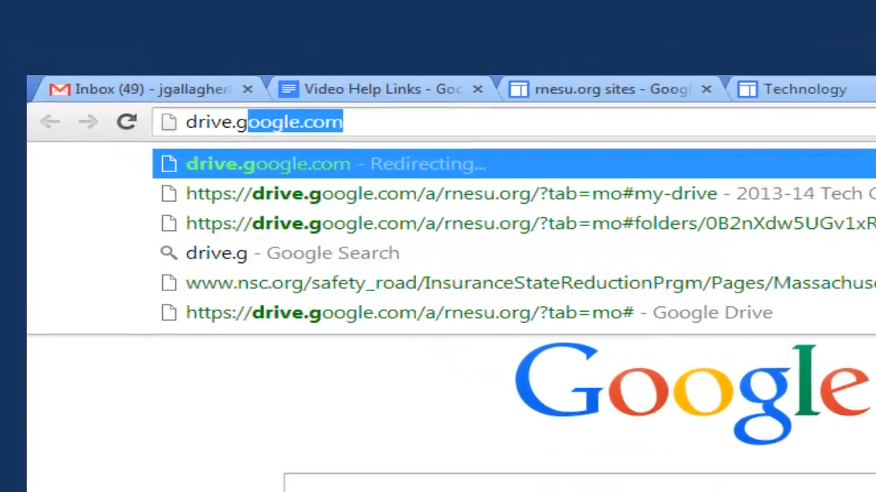
{"action": "type", "text": "oogl"}
{"action": "key", "text": "BackSpace"}
{"action": "type", "text": "gle."}
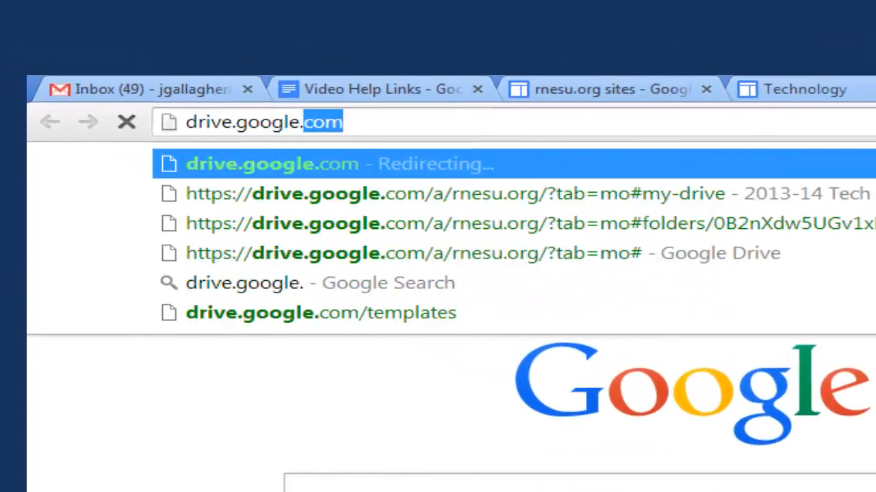
{"action": "type", "text": "com"}
{"action": "key", "text": "Return"}
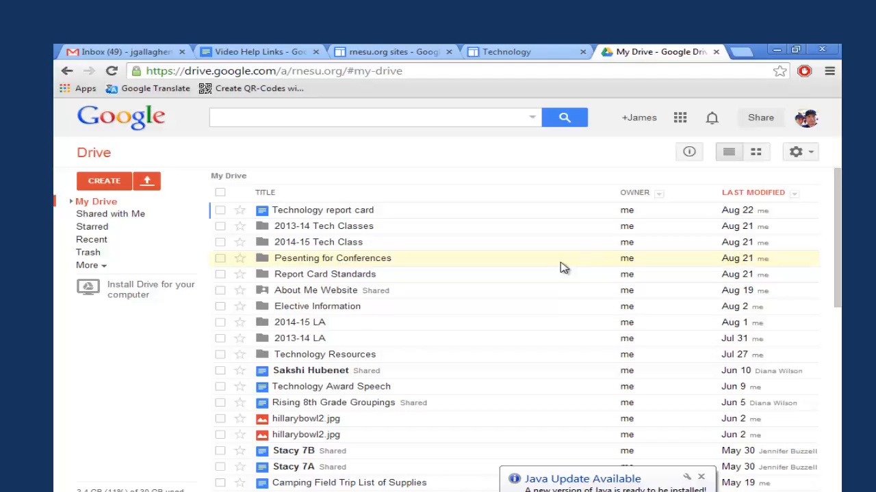
- Create a new Google Docs document from Drive and rename it "Test #1"
{"action": "left_click", "coordinate": [104, 182]}
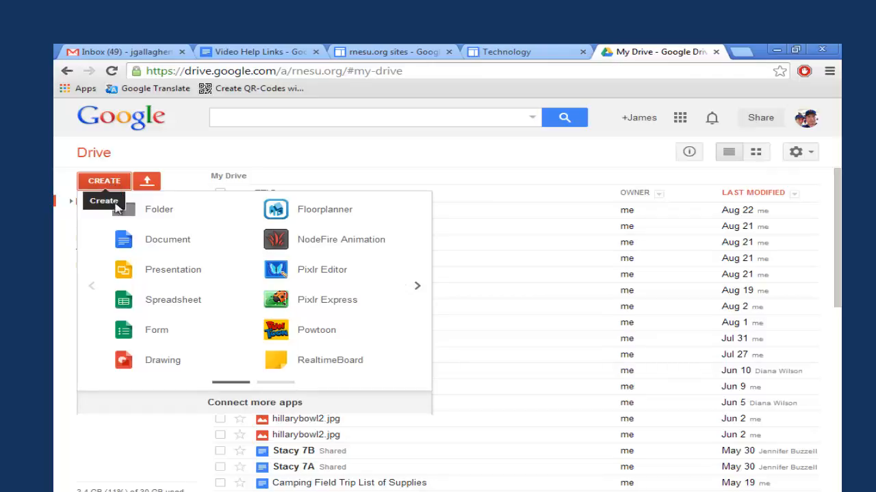
{"action": "left_click", "coordinate": [142, 250]}
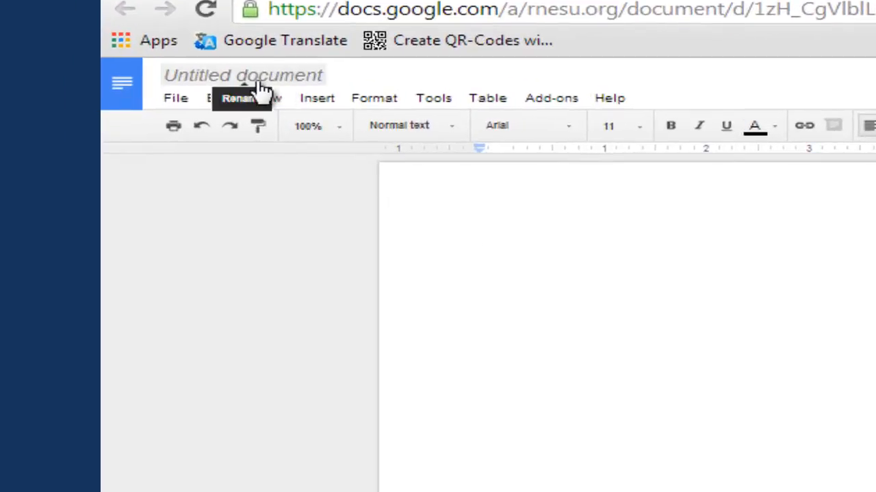
{"action": "left_click", "coordinate": [172, 99]}
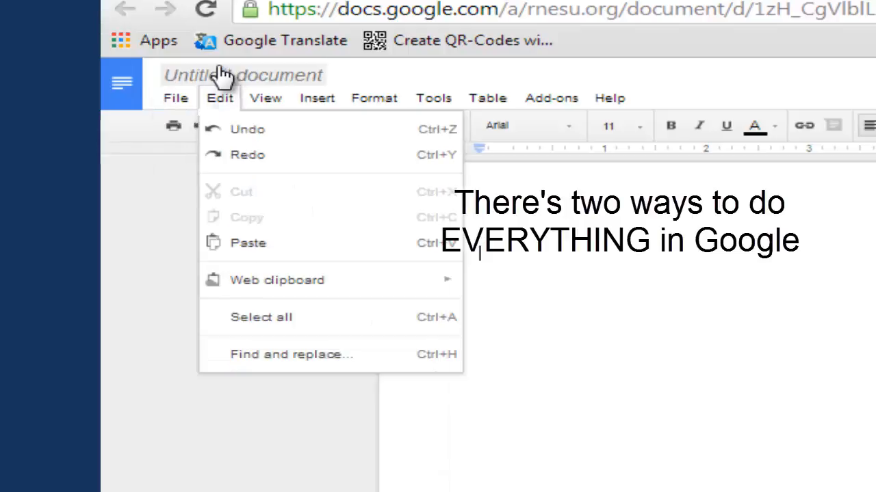
{"action": "left_click", "coordinate": [224, 81]}
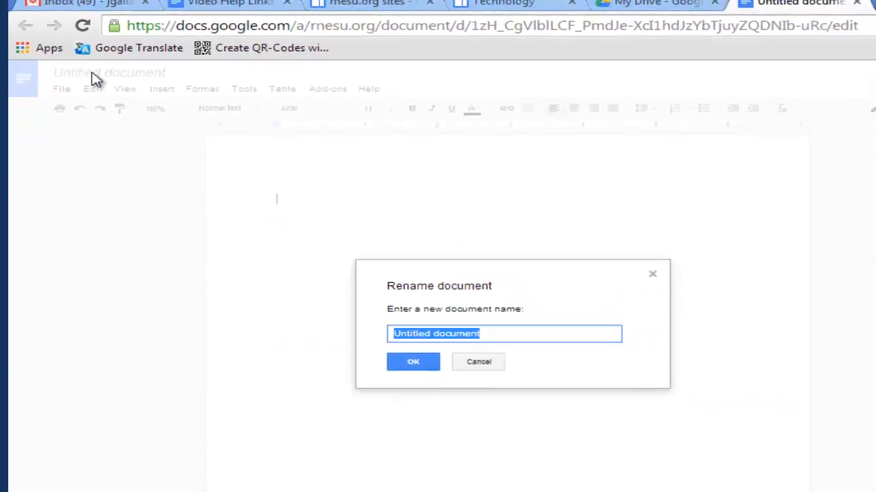
{"action": "type", "text": "Test #1"}
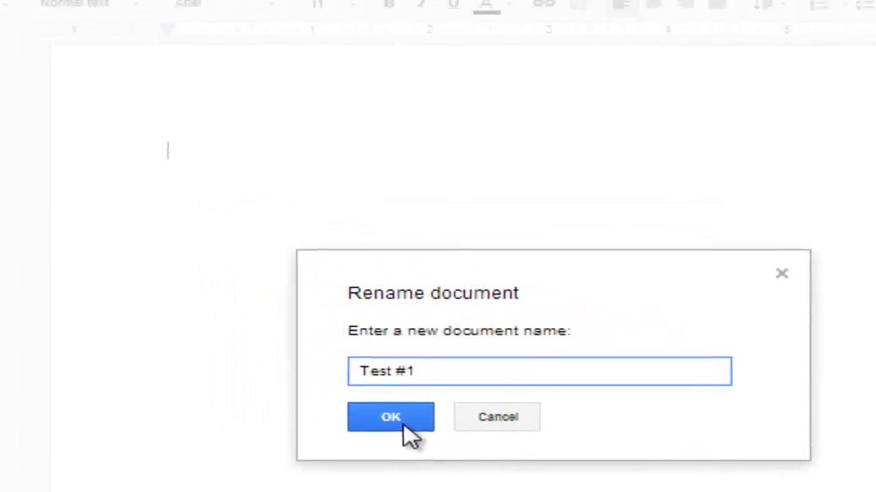
{"action": "left_click", "coordinate": [303, 364]}
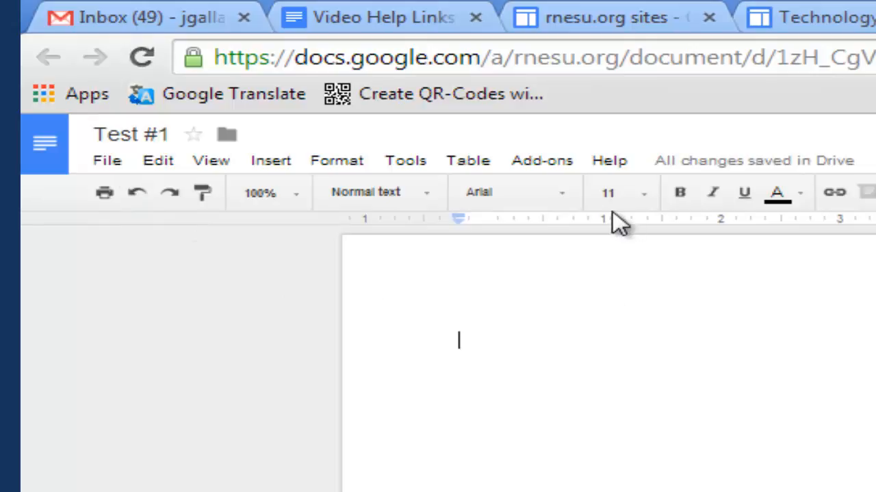
{"action": "left_click", "coordinate": [283, 167]}
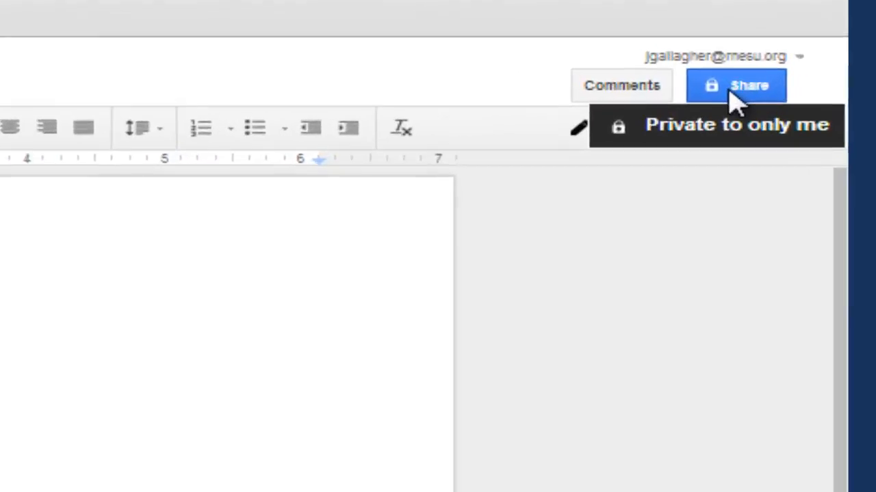
- Open the document's sharing settings and review the link sharing visibility options, leaving them without saving
{"action": "left_click", "coordinate": [799, 89]}
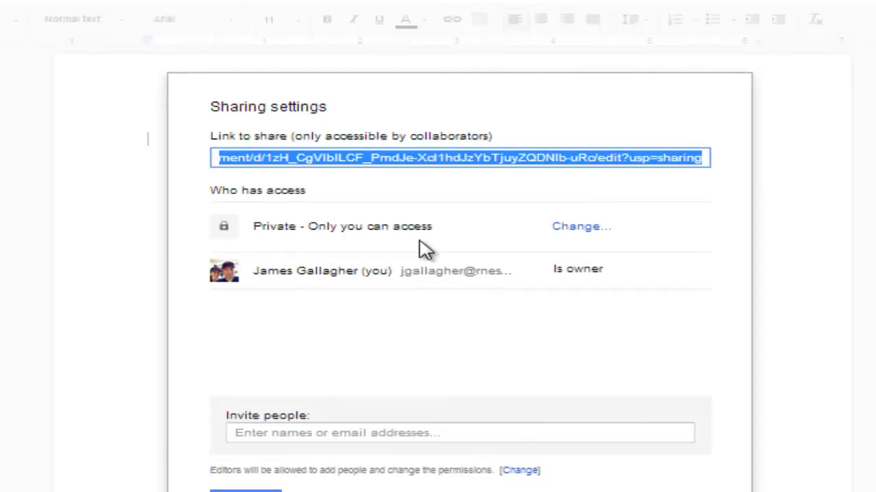
{"action": "left_click", "coordinate": [586, 227]}
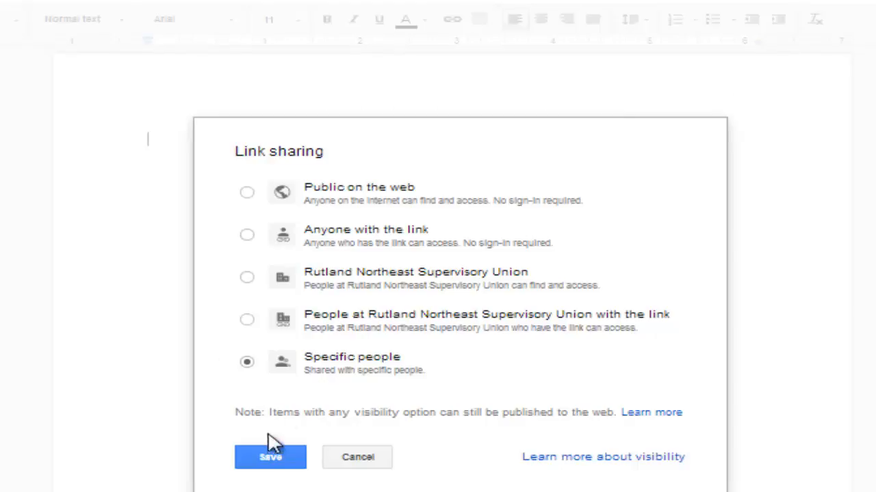
{"action": "left_click", "coordinate": [342, 460]}
- Add a colleague from the suggested contacts as an invitee and set the permission to Can view
{"action": "left_click", "coordinate": [309, 434]}
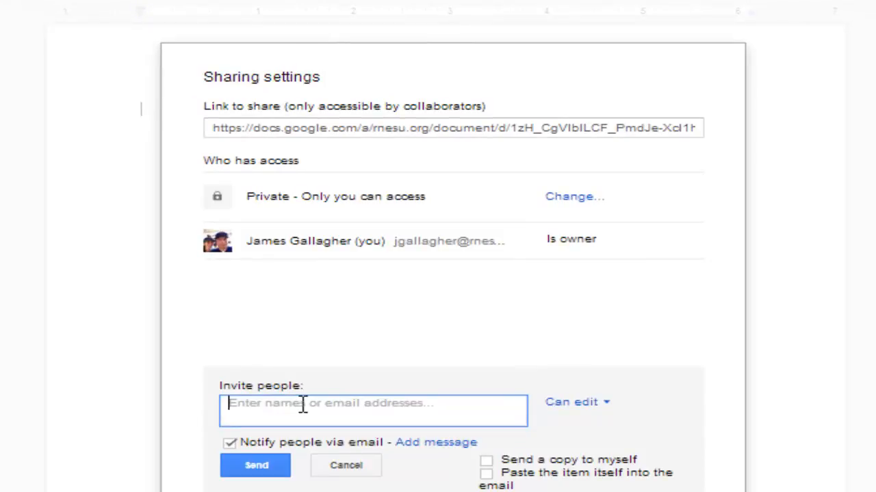
{"action": "type", "text": "Kin"}
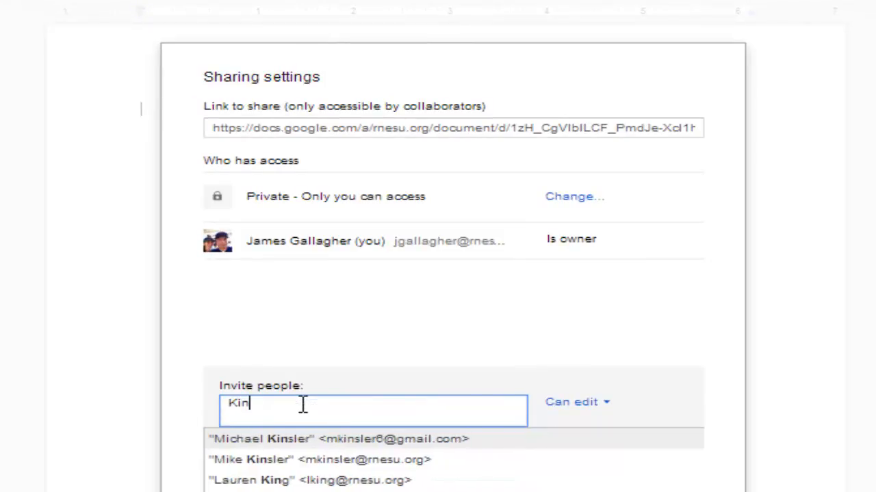
{"action": "left_click", "coordinate": [301, 462]}
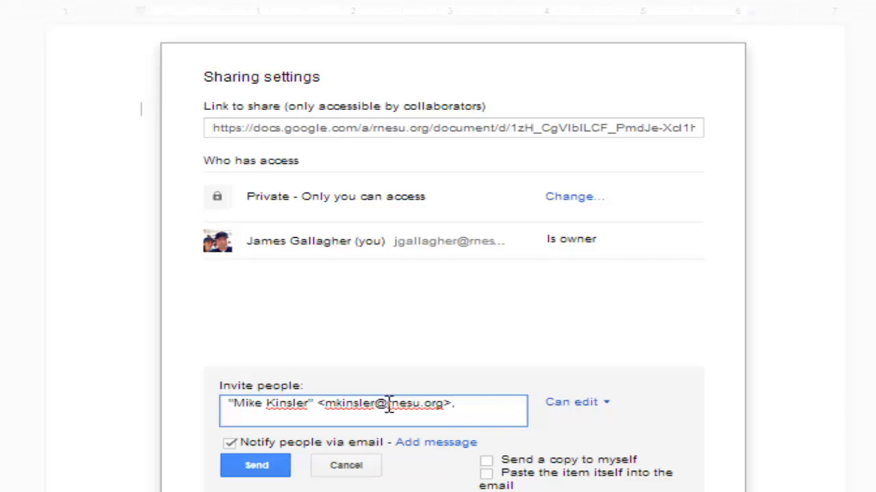
{"action": "left_click_drag", "start_coordinate": [387, 403], "coordinate": [450, 404]}
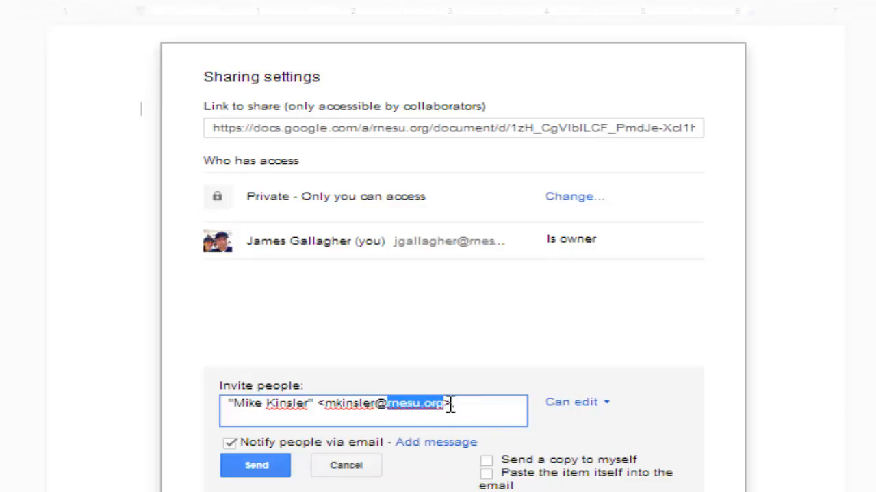
{"action": "left_click", "coordinate": [573, 409]}
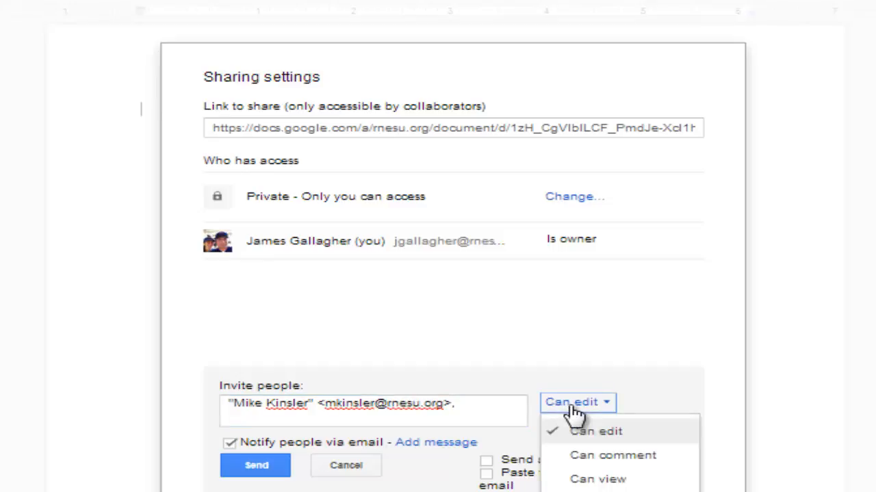
{"action": "left_click", "coordinate": [585, 480]}
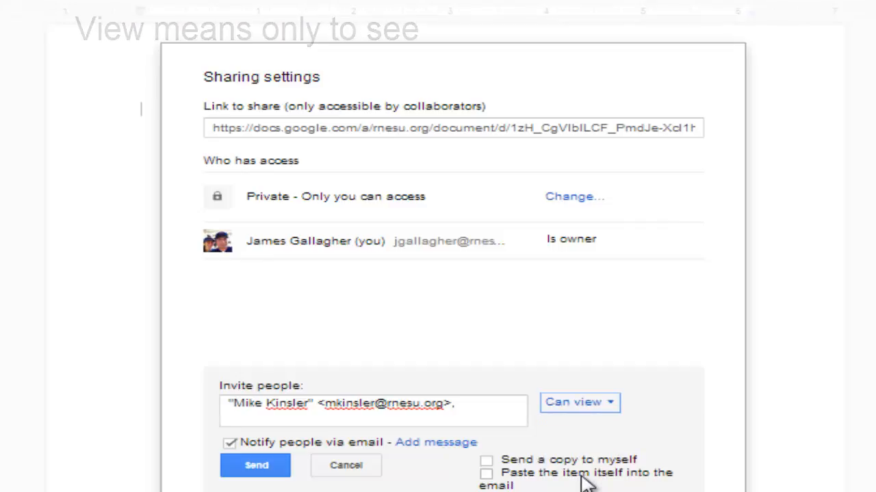
{"action": "left_click", "coordinate": [580, 409]}
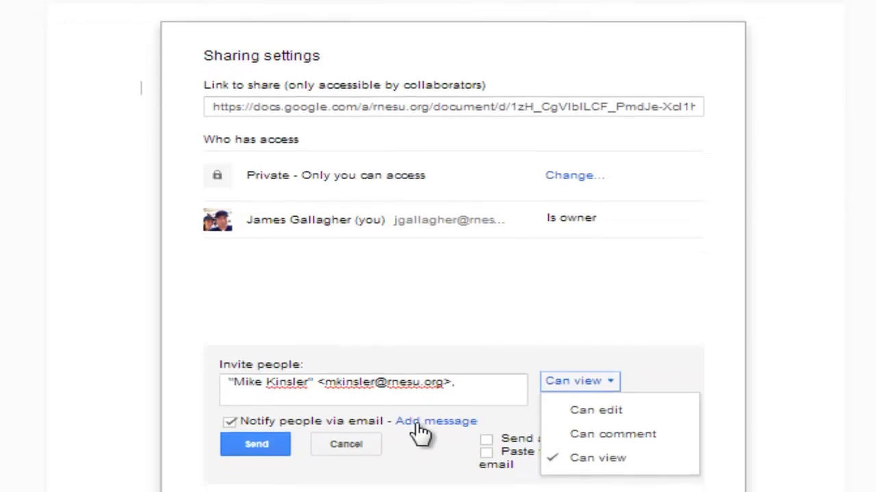
- Draft the notification message "Hey, this is just a test. Go ahead and ignore this for me!", cancel the invitation and close the sharing settings
{"action": "left_click", "coordinate": [417, 443]}
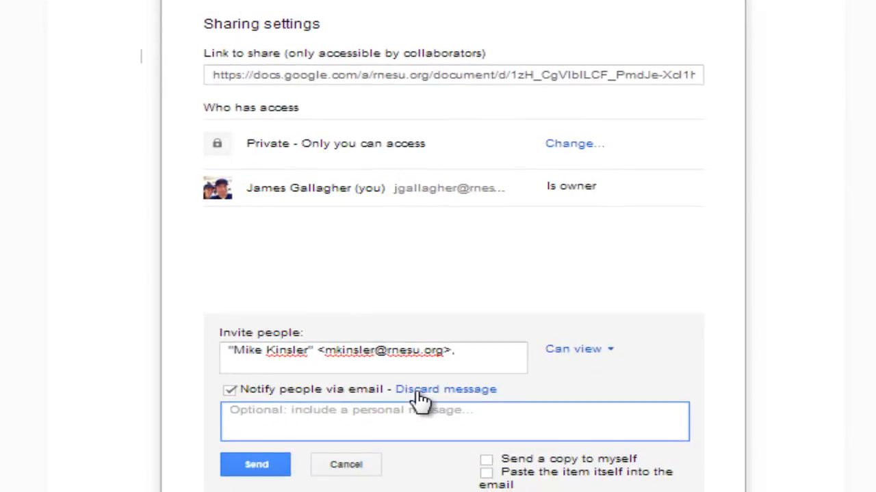
{"action": "type", "text": "Hey, this "}
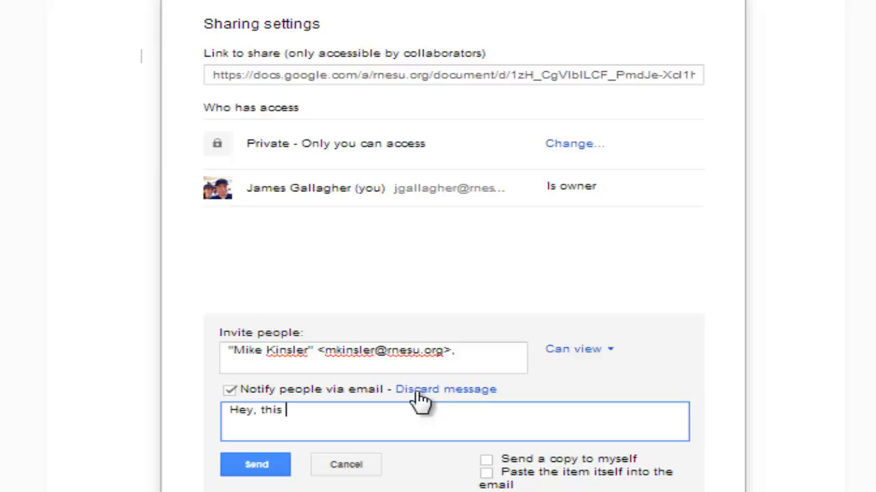
{"action": "type", "text": "is just a test. G"}
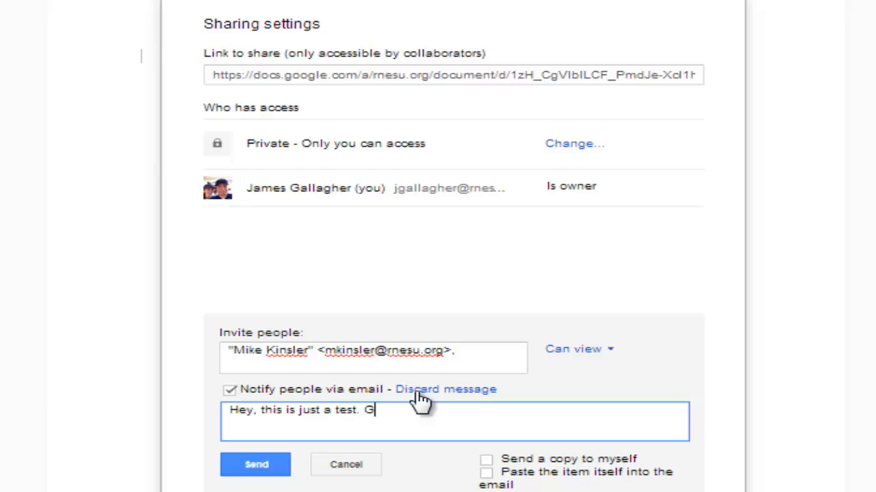
{"action": "type", "text": "o ahead and ignore this for me!"}
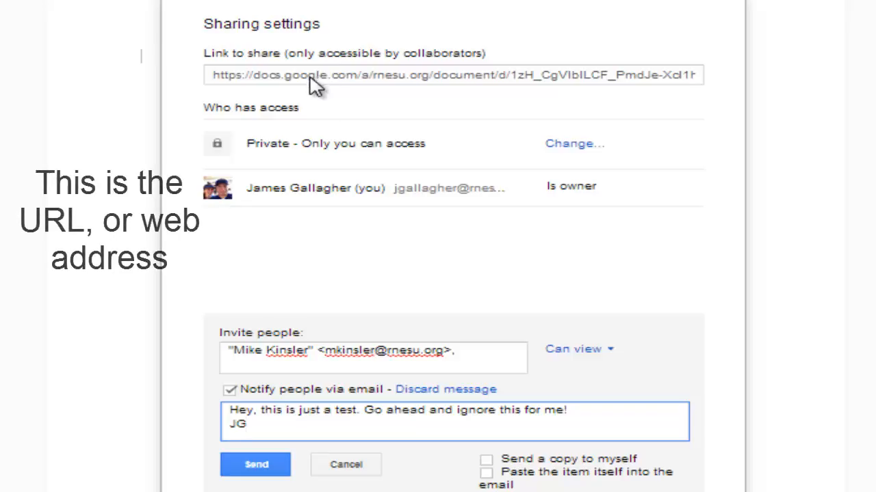
{"action": "left_click", "coordinate": [366, 82]}
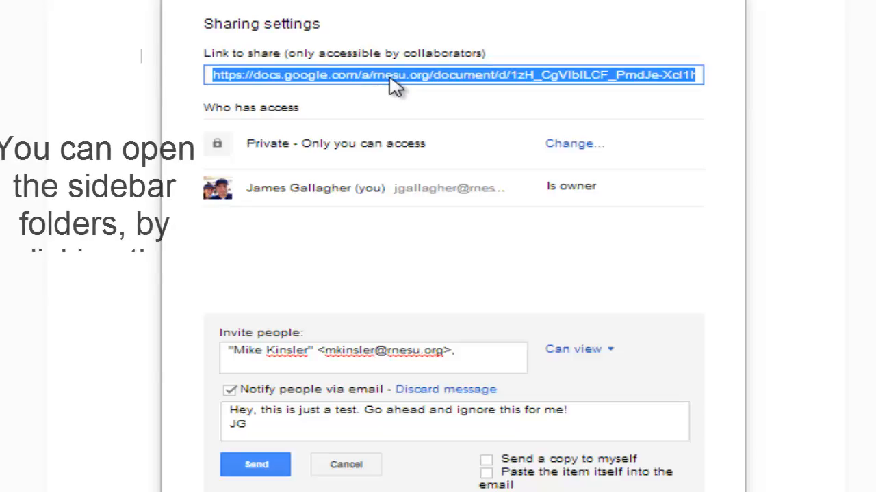
{"action": "left_click", "coordinate": [345, 468]}
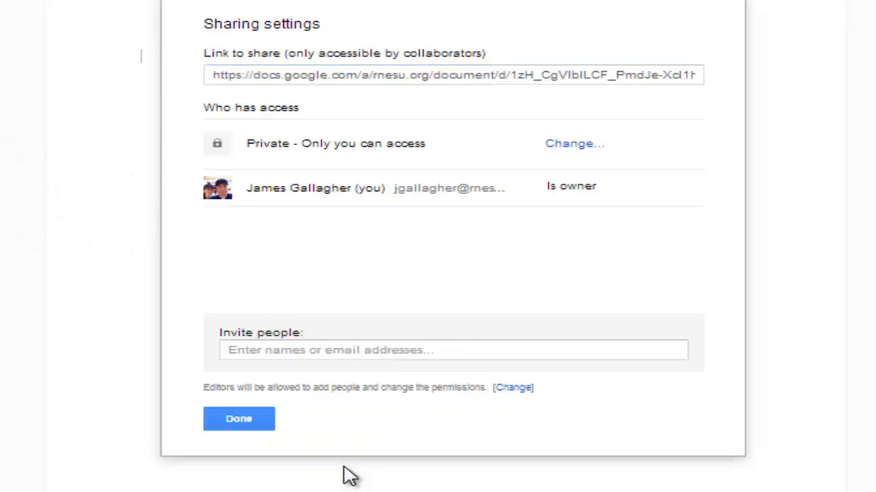
{"action": "left_click", "coordinate": [254, 426]}
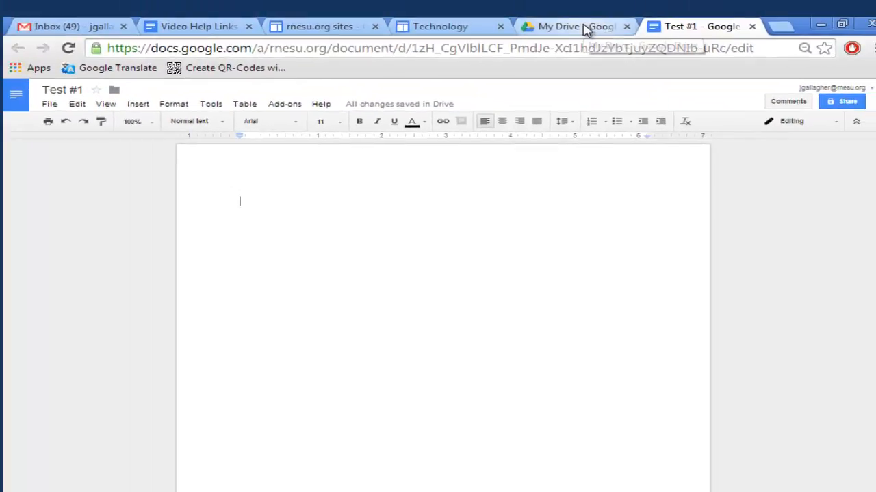
- Return to My Drive, compare the grid and list layouts, and show the details and activity of recent changes
{"action": "left_click", "coordinate": [585, 30]}
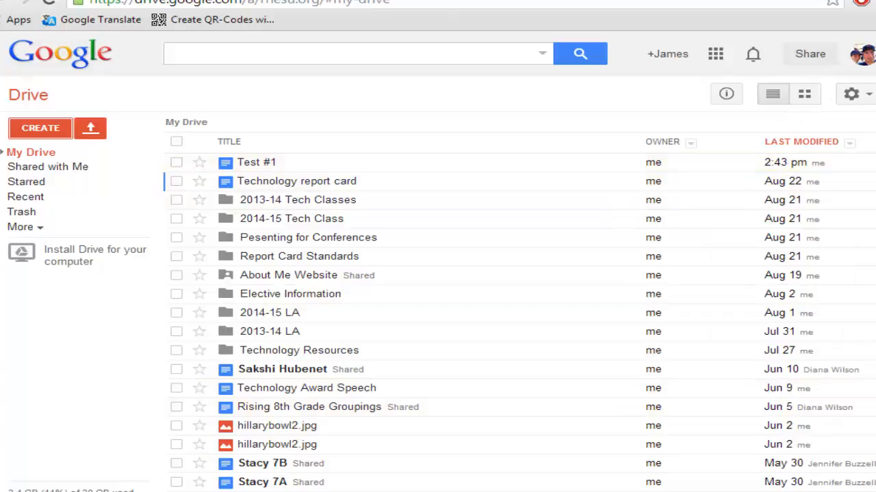
{"action": "left_click", "coordinate": [869, 96]}
{"action": "left_click", "coordinate": [870, 97]}
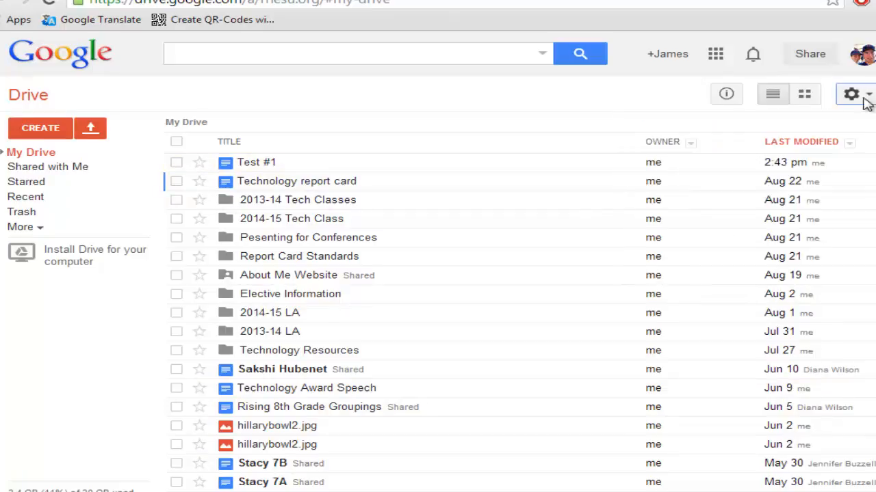
{"action": "left_click", "coordinate": [805, 96]}
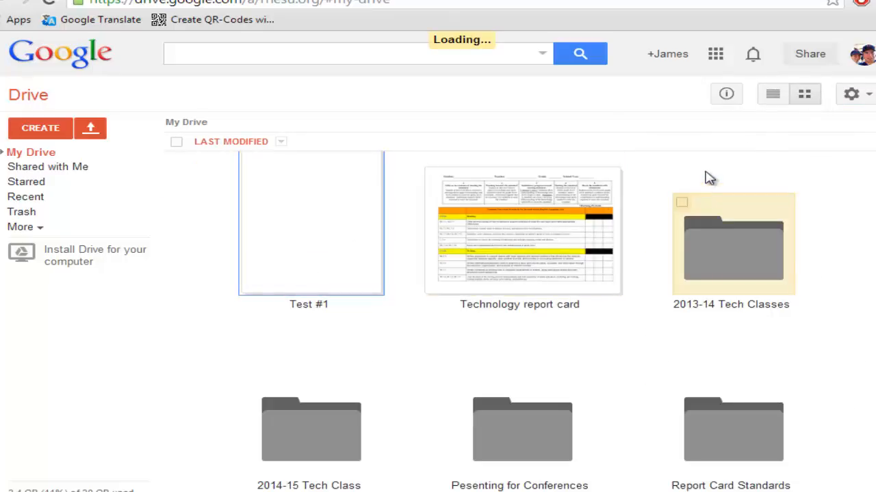
{"action": "left_click", "coordinate": [772, 97]}
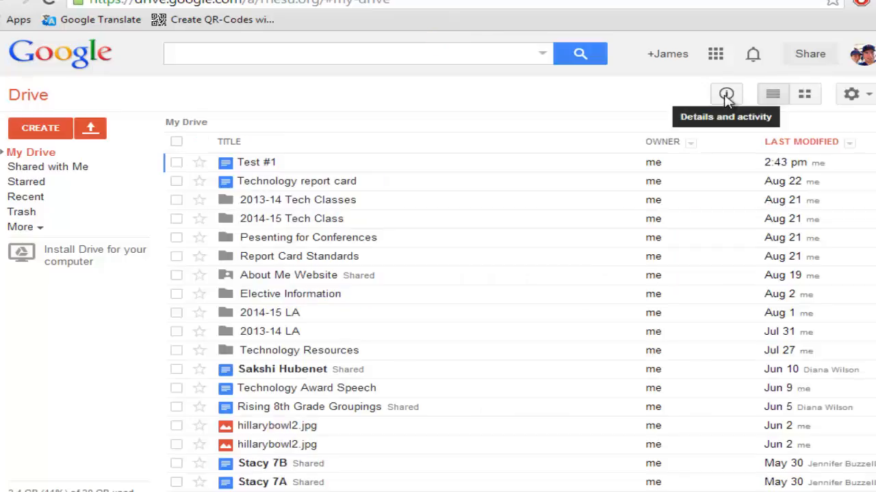
{"action": "left_click", "coordinate": [727, 97]}
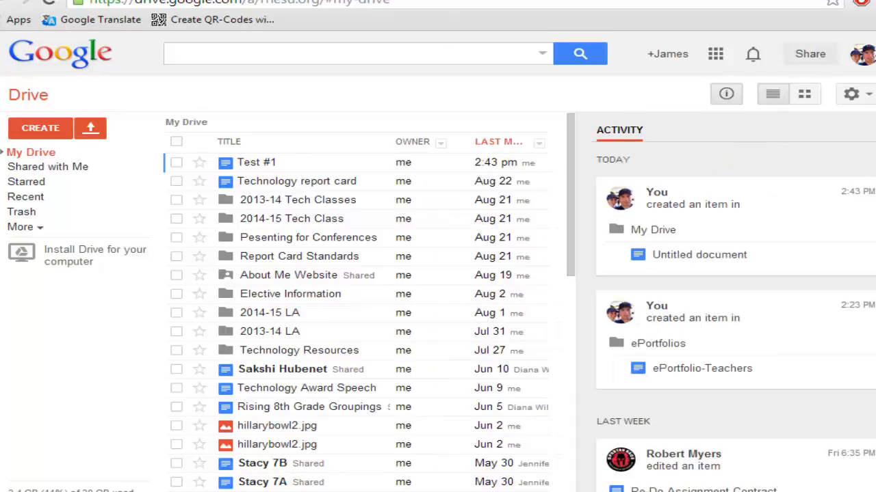
- Look through the older entries in the recent activity and close the activity details
{"action": "scroll", "coordinate": [735, 301], "scroll_direction": "down", "scroll_amount": 1}
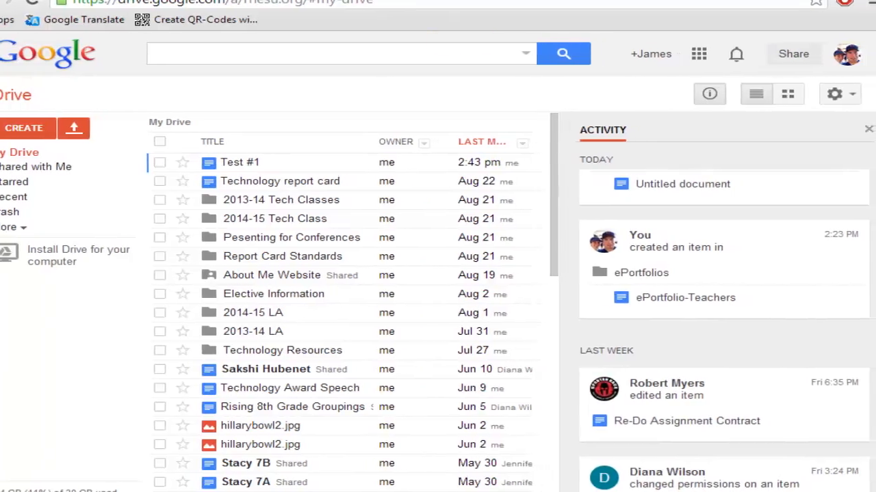
{"action": "left_click", "coordinate": [868, 129]}
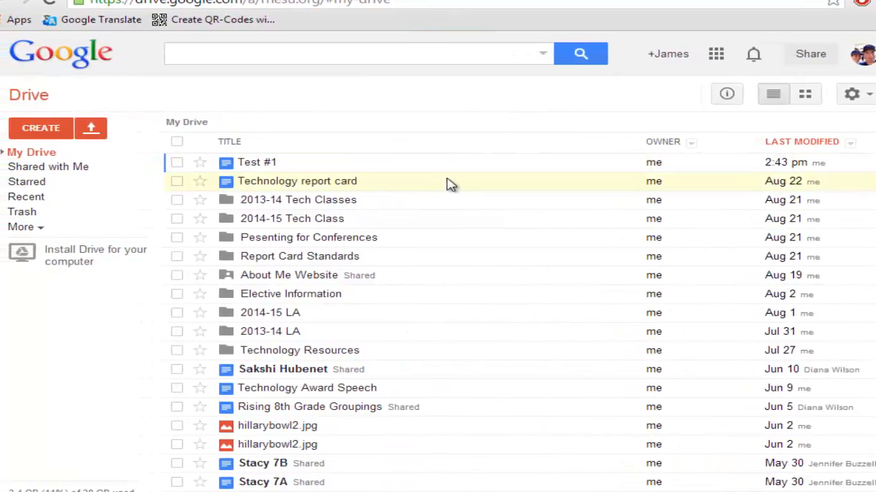
- Expand the My Drive folder tree, view the 2013-14 Tech Classes folder and return to My Drive
{"action": "left_click", "coordinate": [12, 153]}
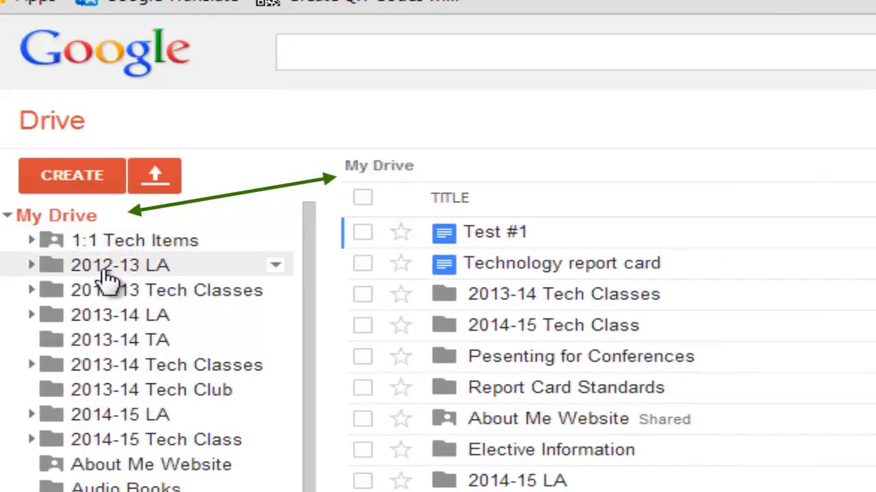
{"action": "left_click", "coordinate": [62, 366]}
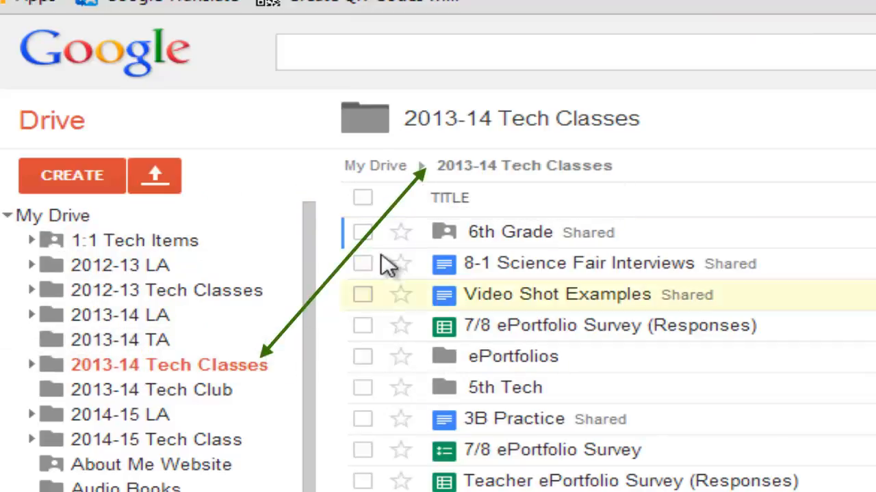
{"action": "left_click", "coordinate": [78, 221]}
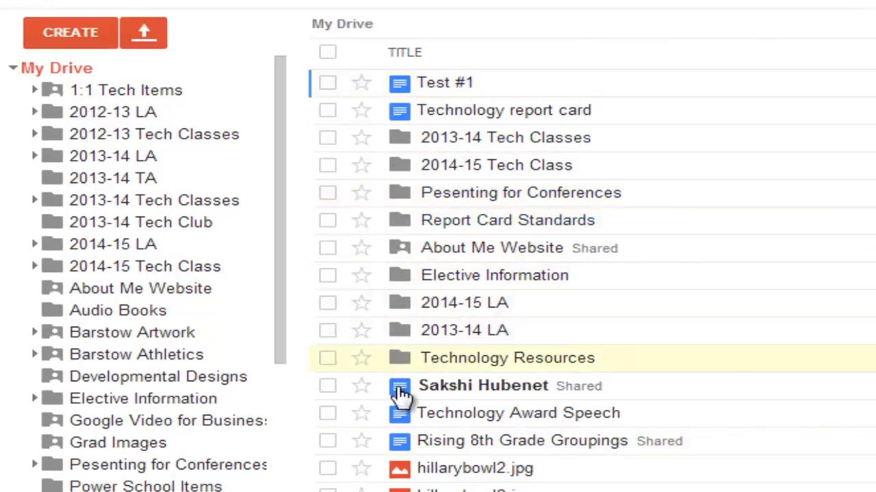
- Review the item types and apps available for creation without creating anything, and look over the files' last-modified information
{"action": "left_click", "coordinate": [106, 38]}
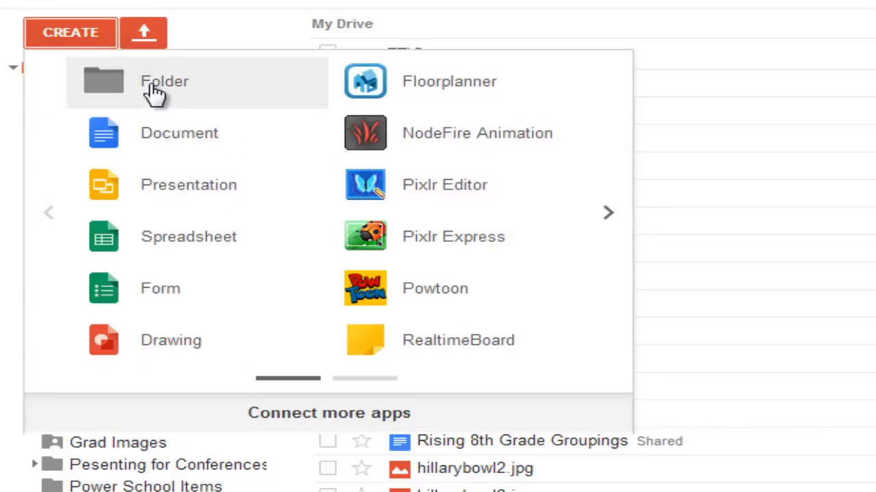
{"action": "left_click", "coordinate": [257, 8]}
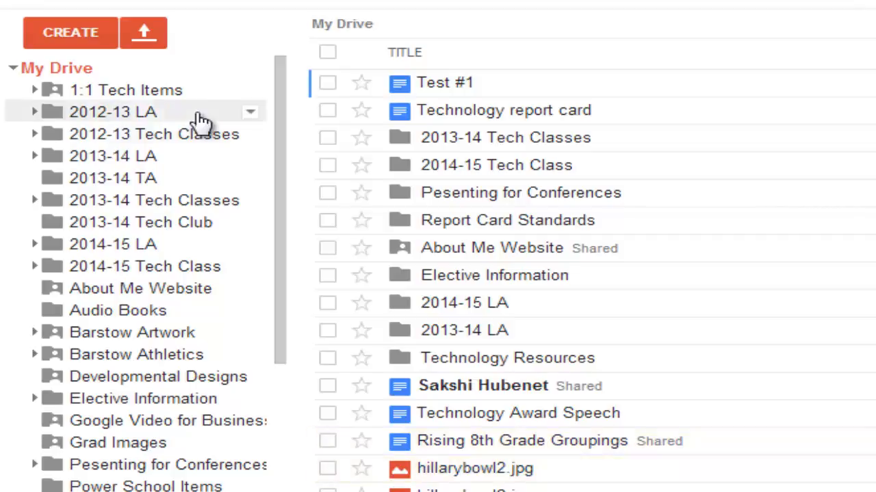
{"action": "left_click", "coordinate": [46, 24]}
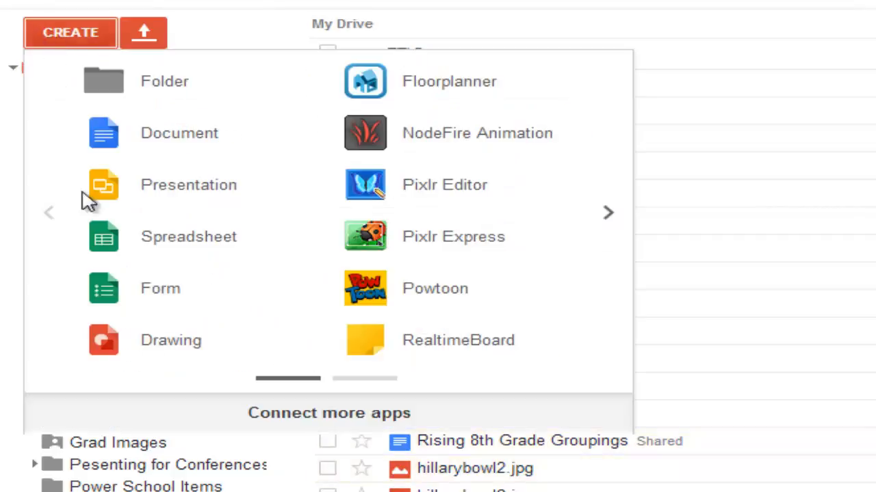
{"action": "left_click", "coordinate": [79, 32]}
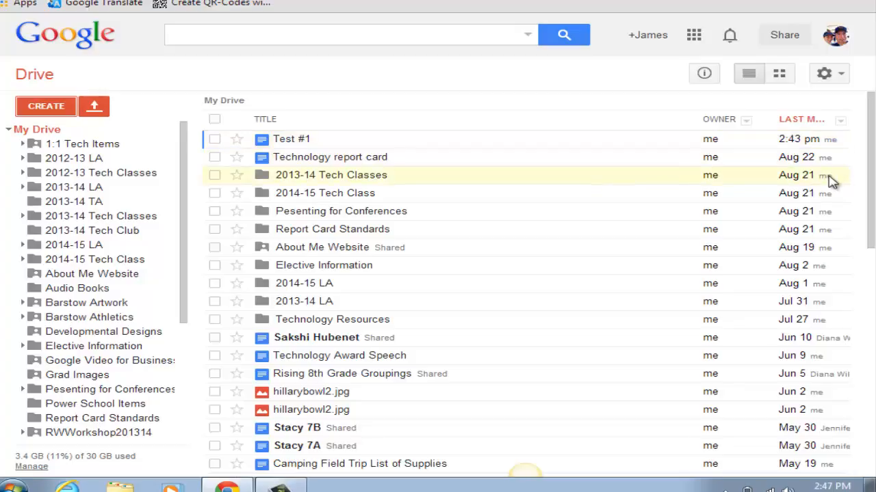
{"action": "mouse_move", "coordinate": [833, 143]}
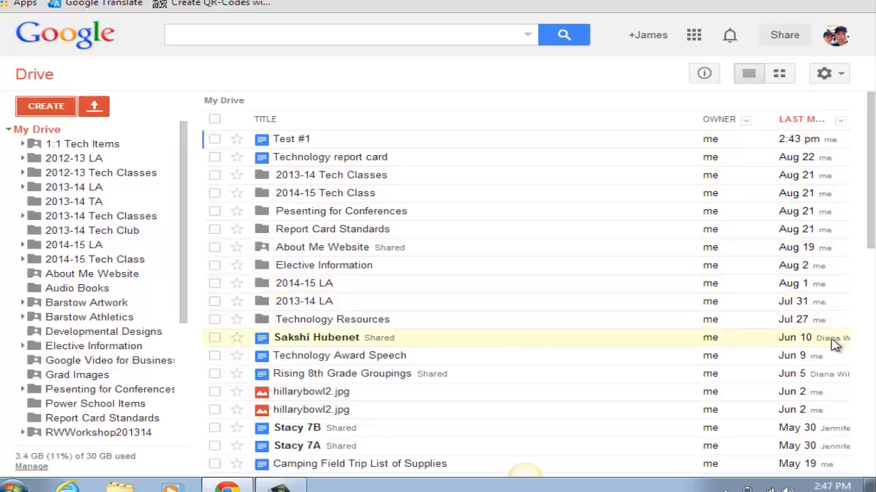
{"action": "mouse_move", "coordinate": [832, 344]}
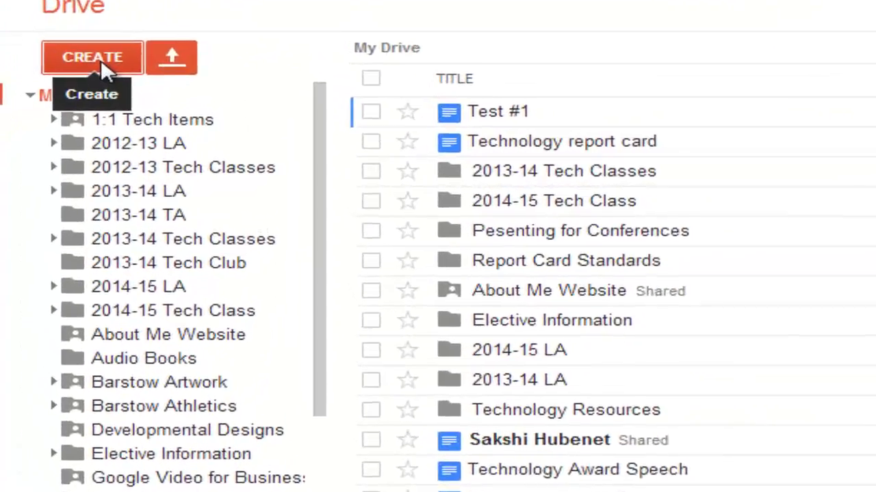
- Create a new folder named "Video Test" in My Drive
{"action": "left_click", "coordinate": [51, 112]}
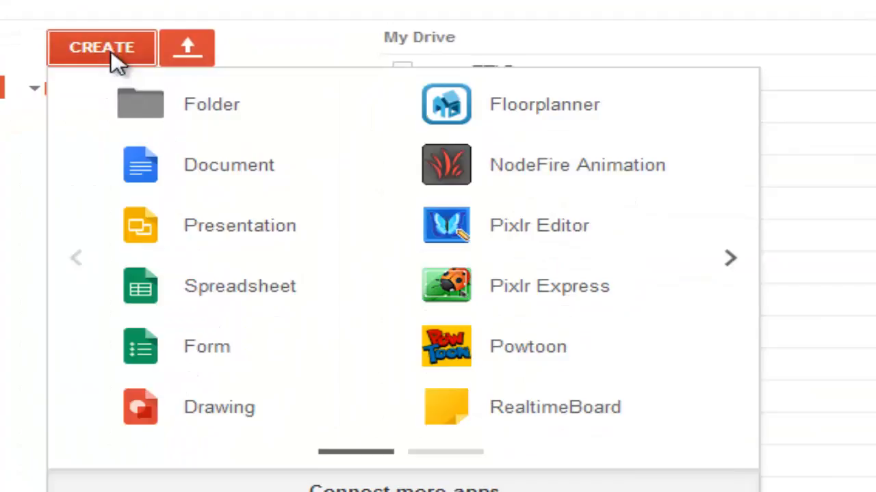
{"action": "left_click", "coordinate": [176, 112]}
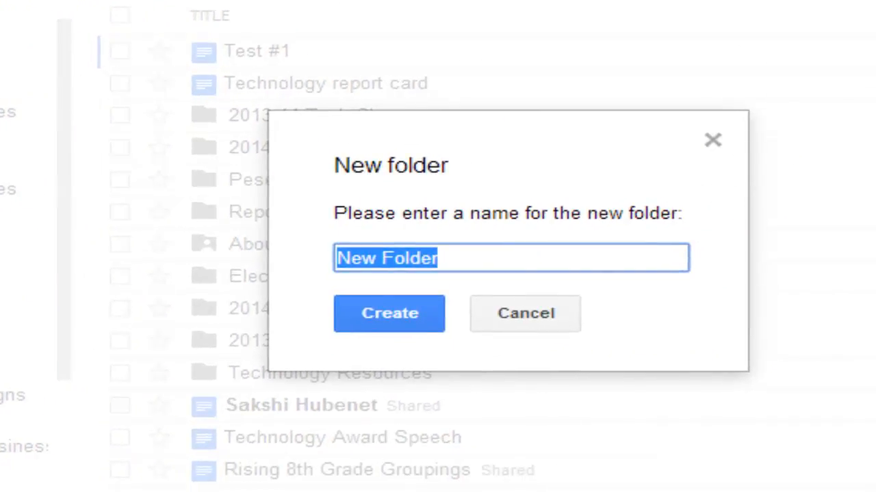
{"action": "type", "text": "Video Te"}
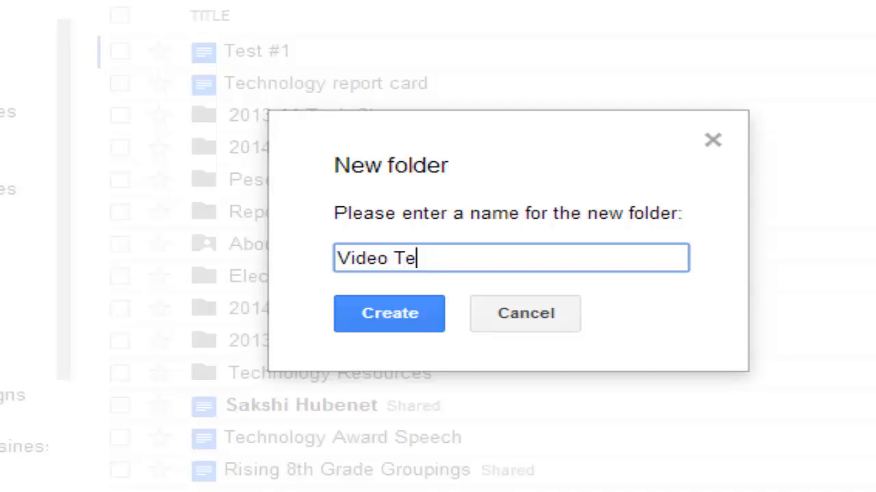
{"action": "type", "text": "st"}
{"action": "left_click", "coordinate": [389, 313]}
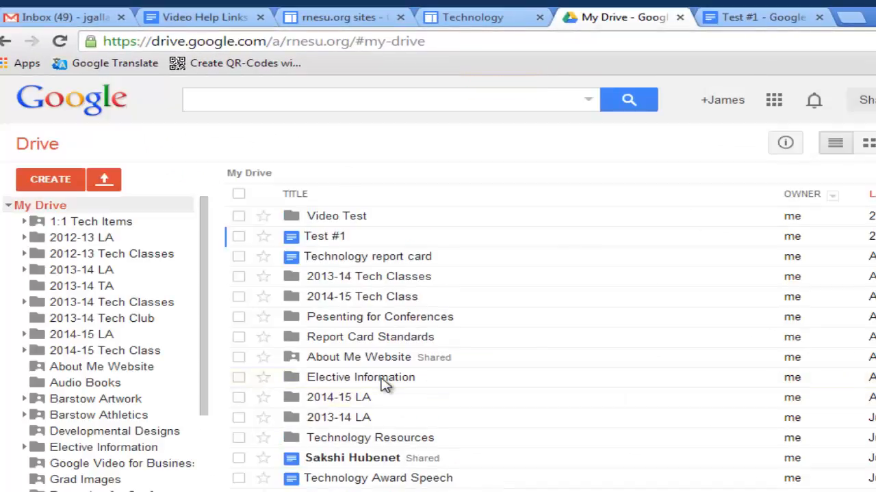
- Review the sharing settings of the Video Test folder, close them unchanged and deselect the folder
{"action": "right_click", "coordinate": [338, 227]}
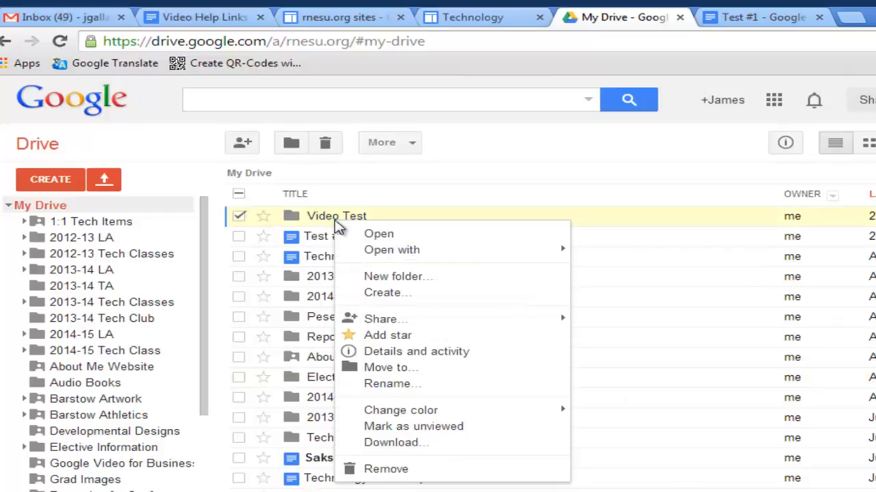
{"action": "mouse_move", "coordinate": [404, 321]}
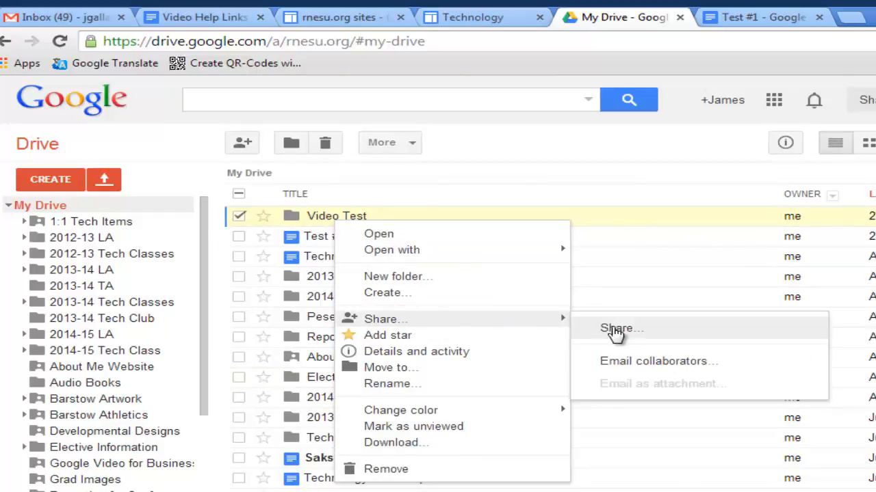
{"action": "left_click", "coordinate": [619, 329]}
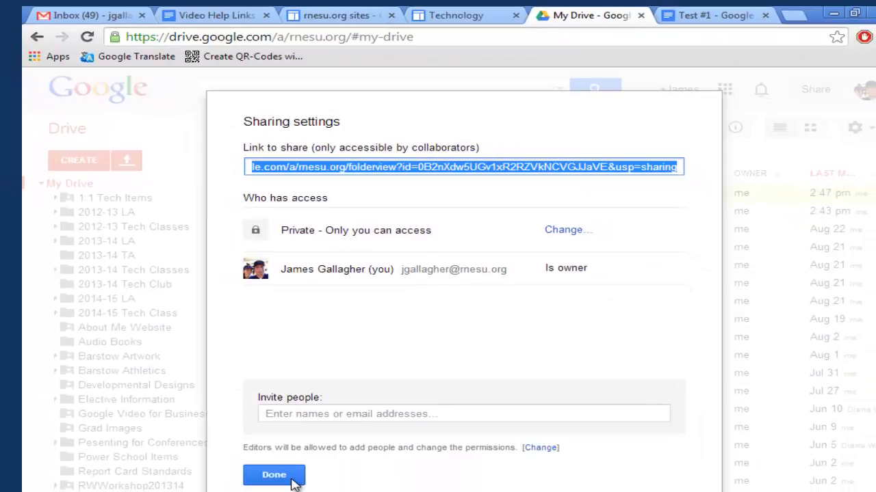
{"action": "left_click", "coordinate": [294, 482]}
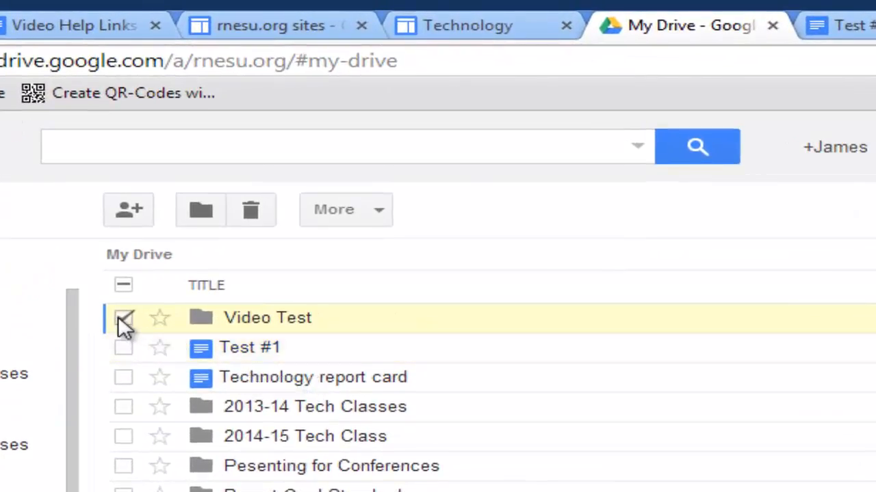
{"action": "left_click", "coordinate": [121, 318]}
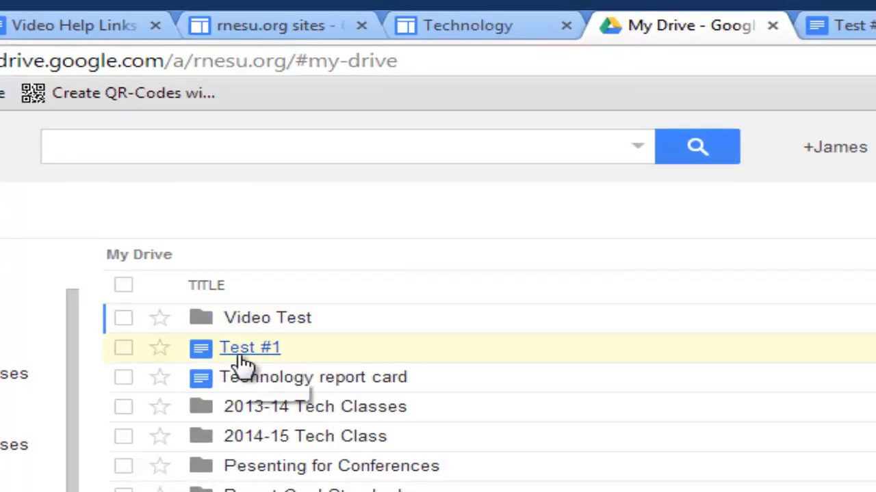
- Move the Test #1 document into the Video Test folder and open that folder
{"action": "left_click_drag", "start_coordinate": [244, 366], "coordinate": [248, 328]}
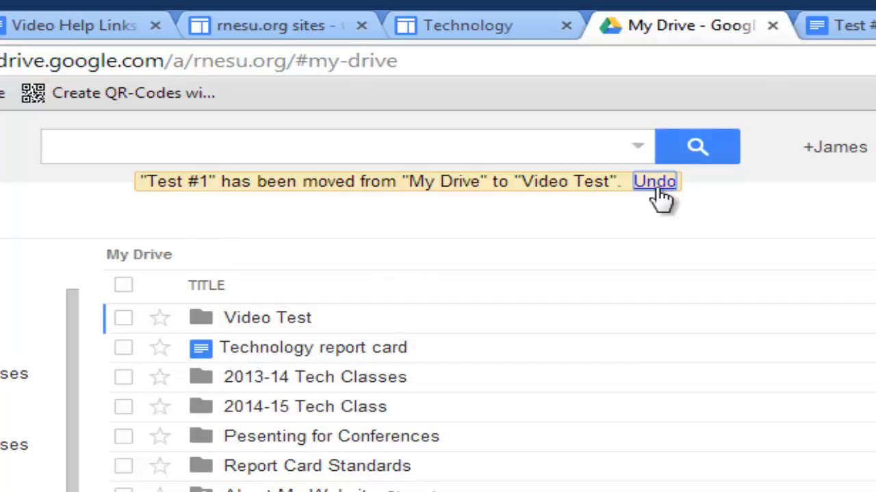
{"action": "left_click", "coordinate": [269, 326]}
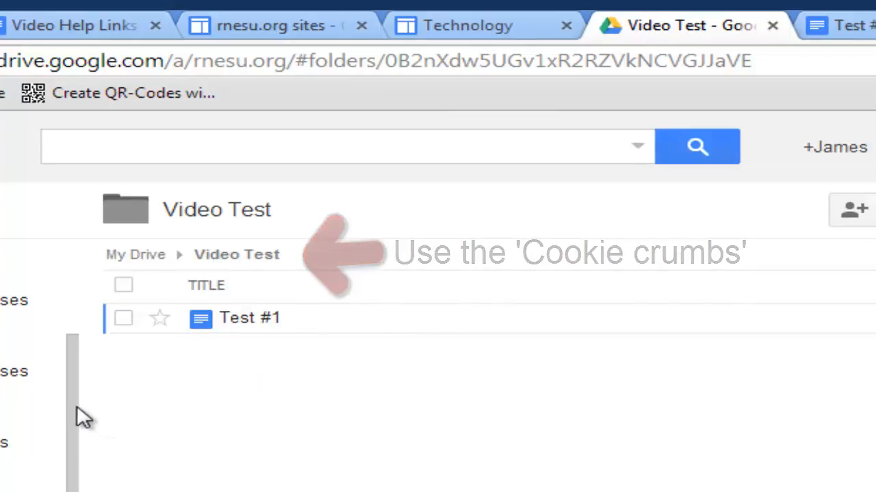
- Remove the Video Test folder from the My Drive folder tree
{"action": "left_click_drag", "start_coordinate": [78, 414], "coordinate": [82, 451]}
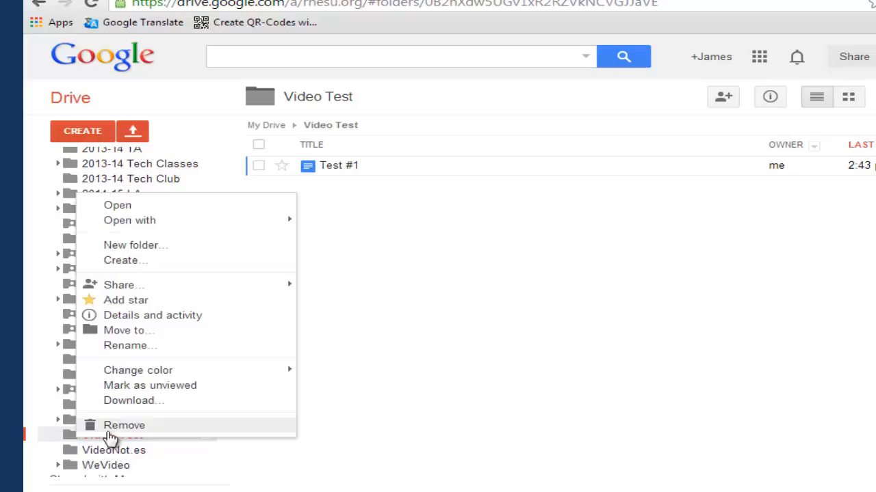
{"action": "left_click", "coordinate": [111, 427]}
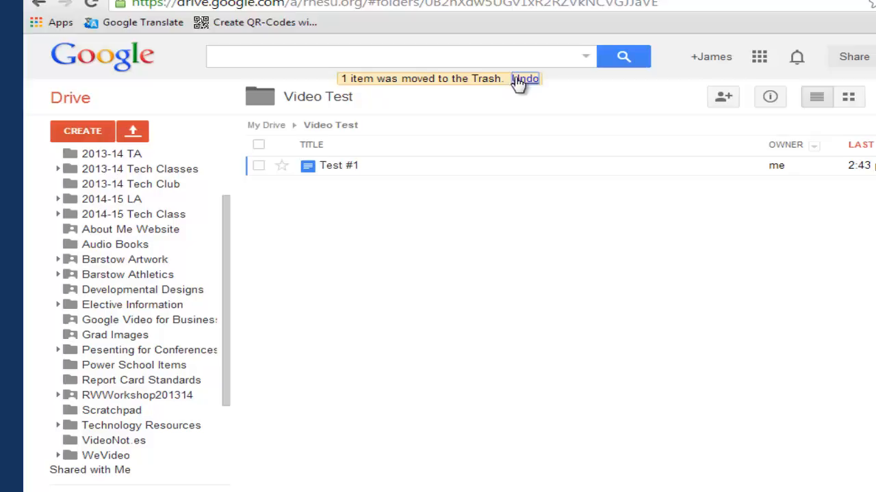
- View the Shared with Me files, select the Meeting info document and return to My Drive to compare its contents
{"action": "left_click_drag", "start_coordinate": [228, 215], "coordinate": [230, 283]}
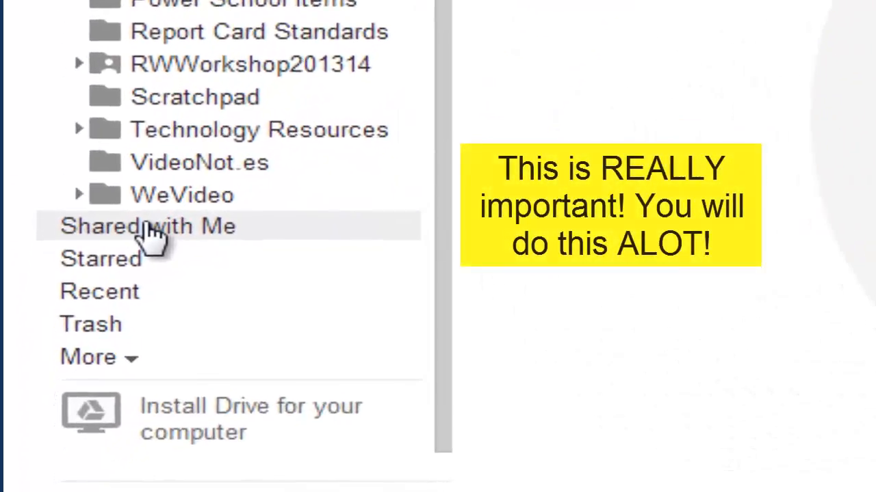
{"action": "left_click", "coordinate": [148, 229]}
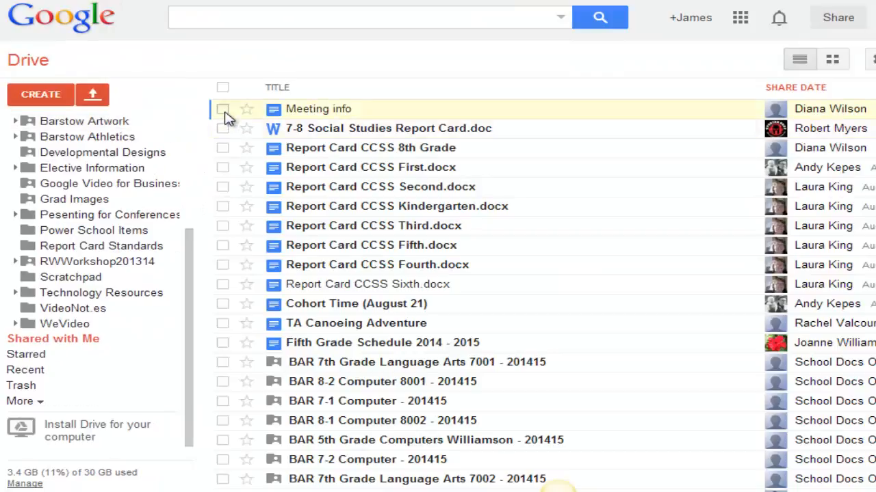
{"action": "left_click", "coordinate": [224, 109]}
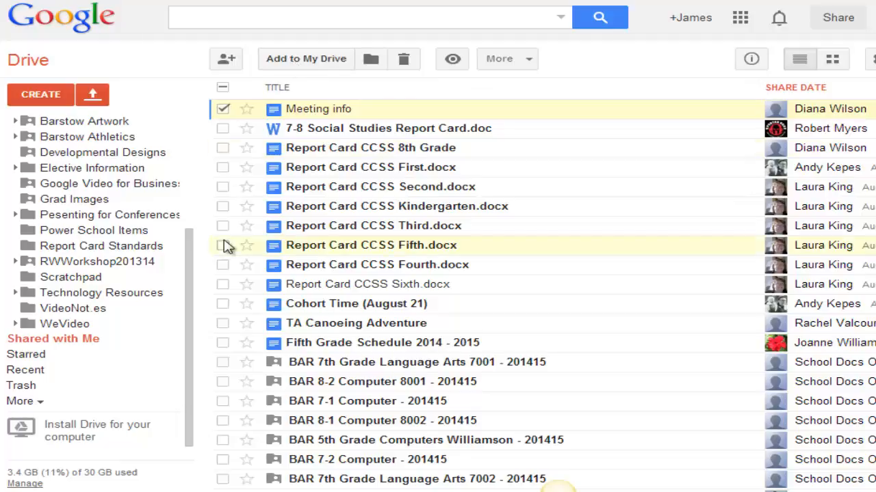
{"action": "left_click_drag", "start_coordinate": [196, 260], "coordinate": [207, 125]}
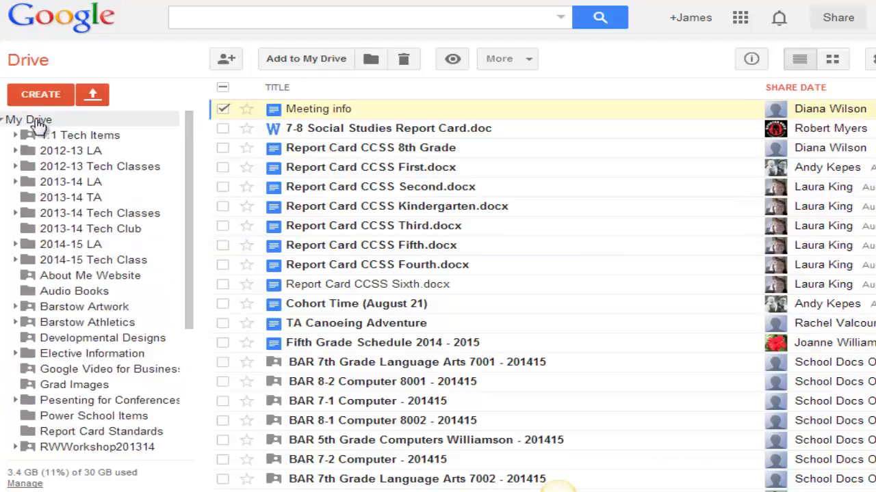
{"action": "left_click", "coordinate": [30, 122]}
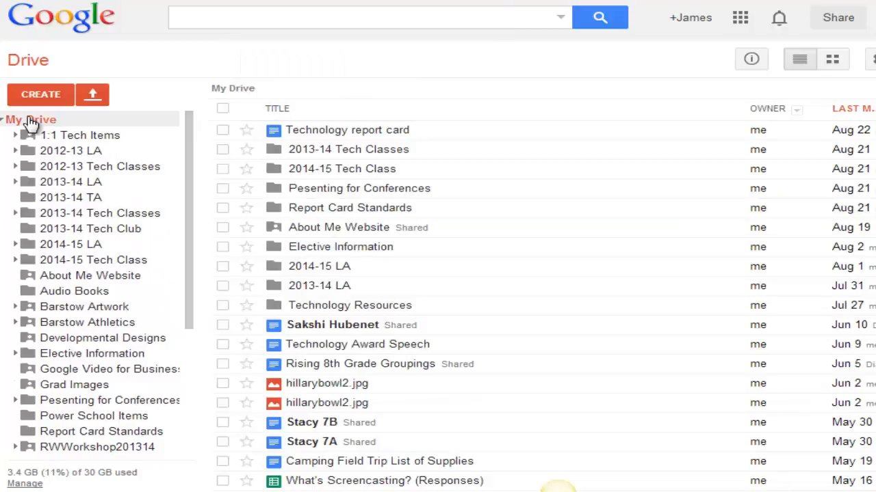
- Return to the Shared with Me files, add the Meeting info document to My Drive and view it there
{"action": "left_click_drag", "start_coordinate": [190, 150], "coordinate": [63, 371]}
{"action": "scroll", "coordinate": [49, 409], "scroll_direction": "down", "scroll_amount": 1}
{"action": "left_click", "coordinate": [54, 397]}
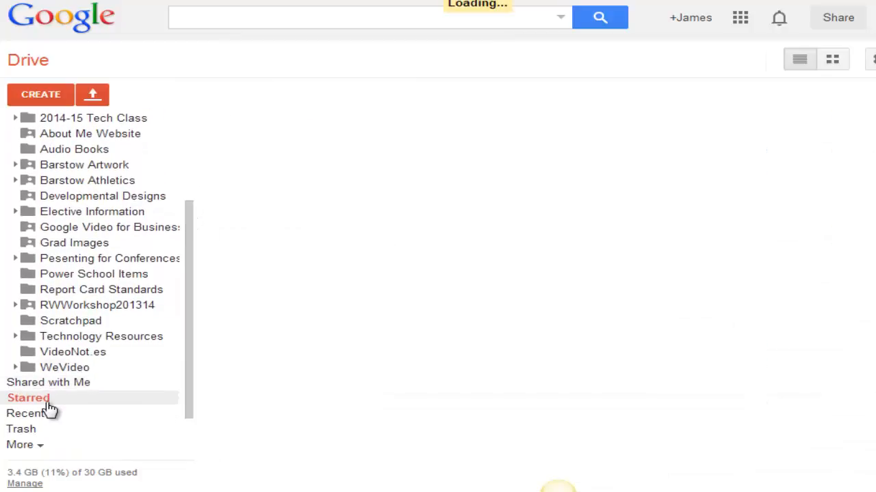
{"action": "left_click", "coordinate": [55, 385]}
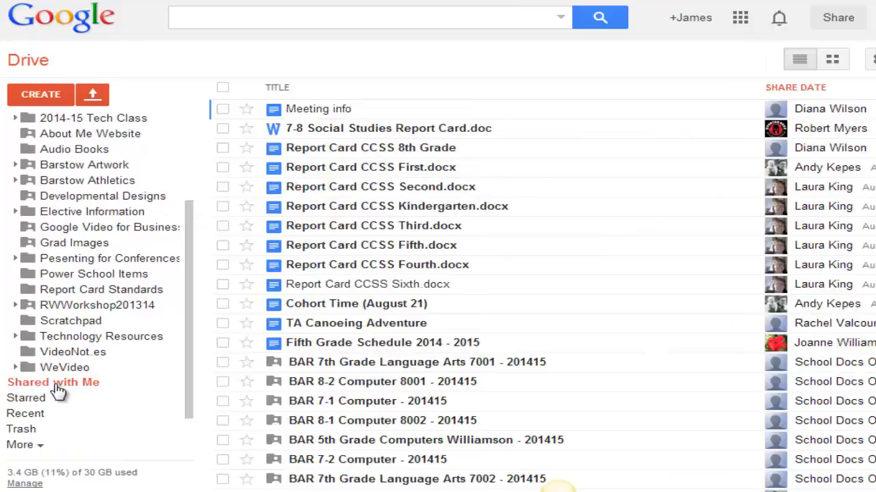
{"action": "left_click", "coordinate": [223, 110]}
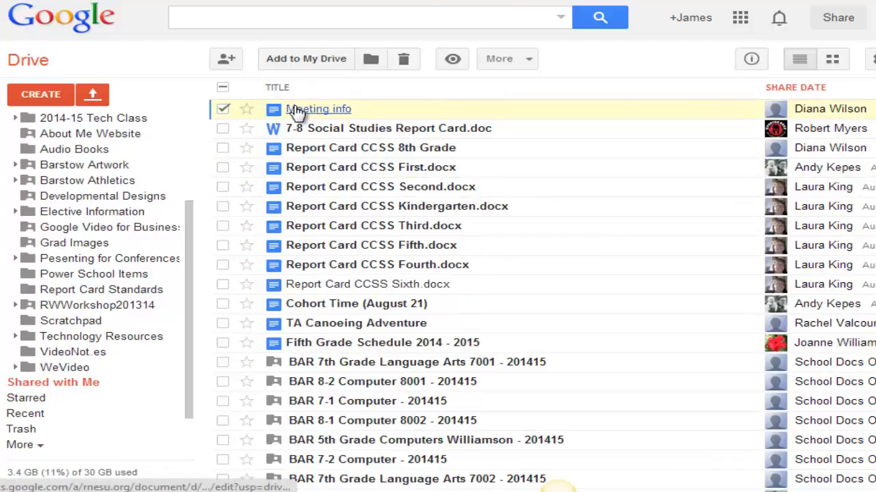
{"action": "left_click", "coordinate": [307, 62]}
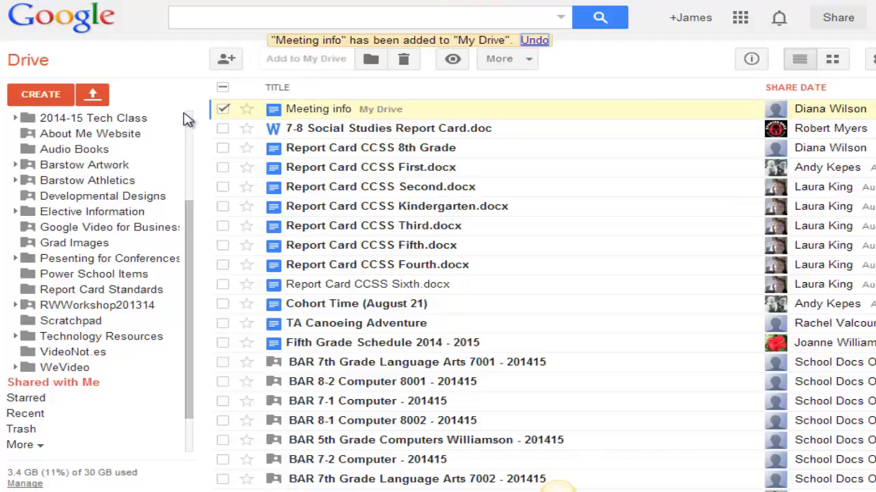
{"action": "scroll", "coordinate": [192, 130], "scroll_direction": "up", "scroll_amount": 3}
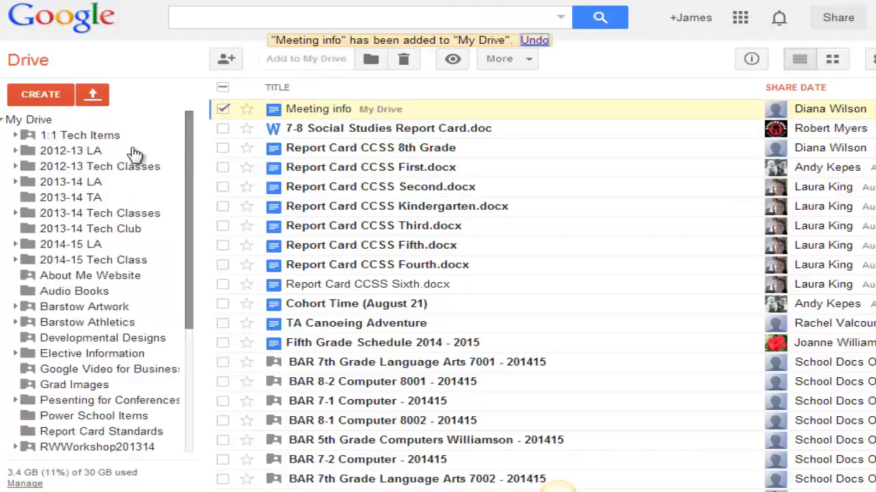
{"action": "left_click", "coordinate": [26, 121]}
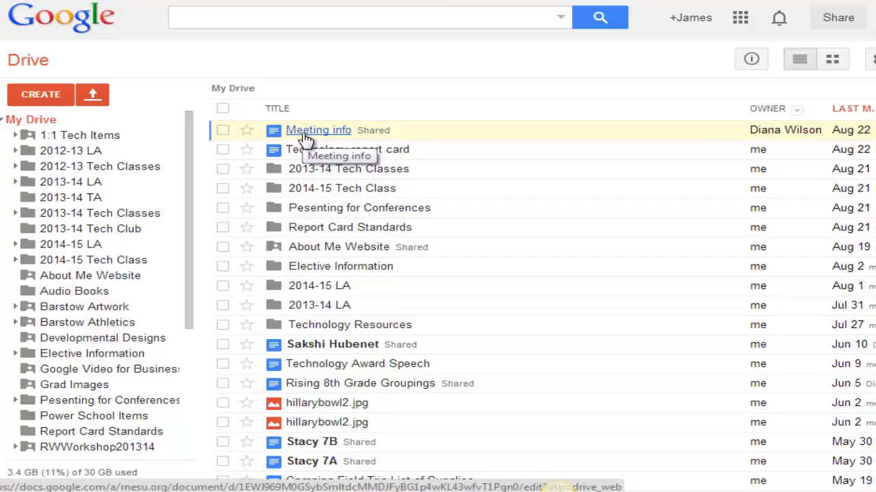
- Look again at the list of creatable file types and close it without choosing one
{"action": "left_click", "coordinate": [43, 94]}
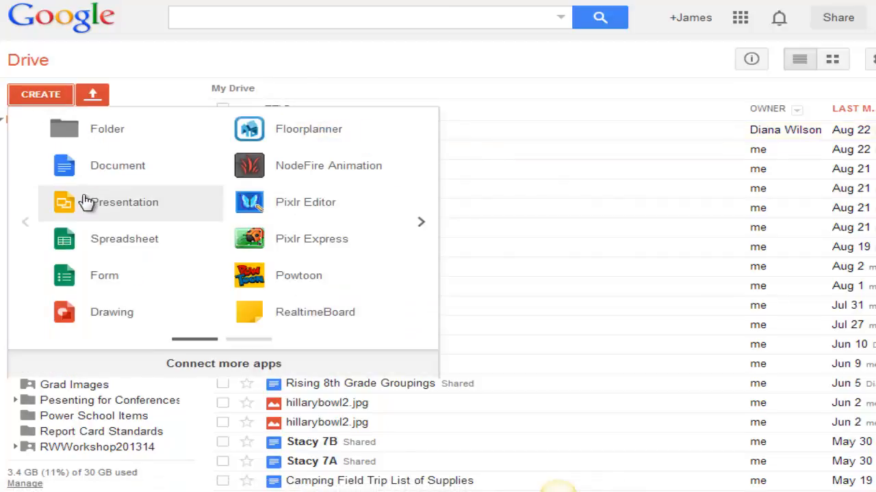
{"action": "left_click", "coordinate": [55, 101]}
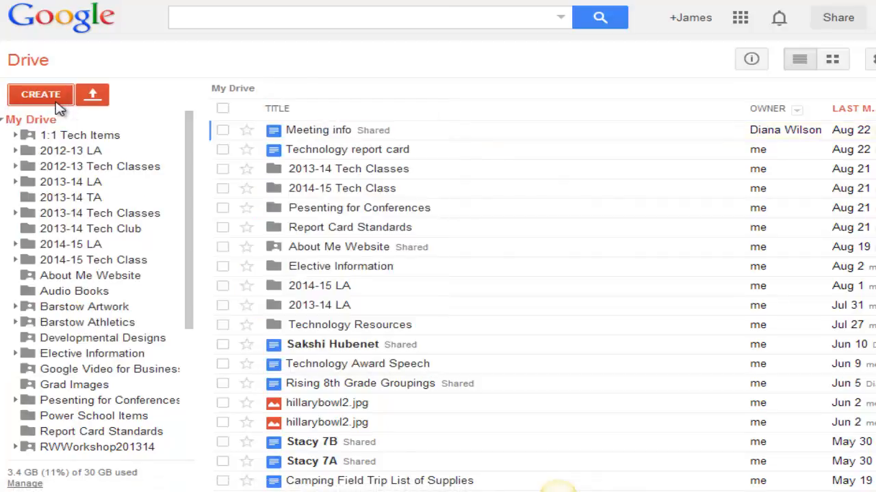